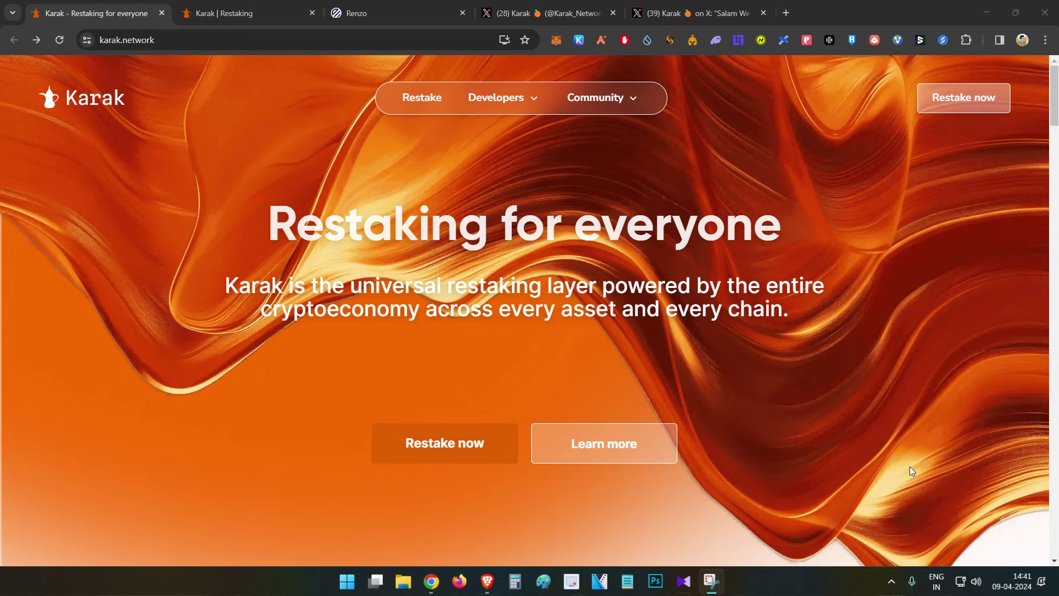
Back on Karak's homepage, highlight the 'Restaking for everyone' heading, then open Karak's funding post.
{"action": "left_click", "coordinate": [487, 582]}
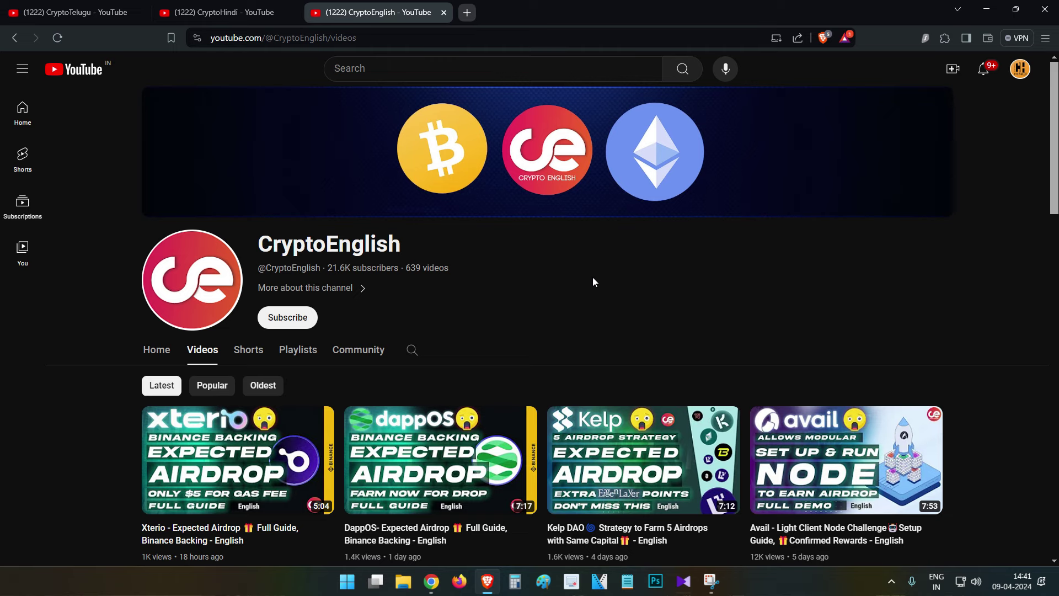
{"action": "left_click", "coordinate": [432, 581]}
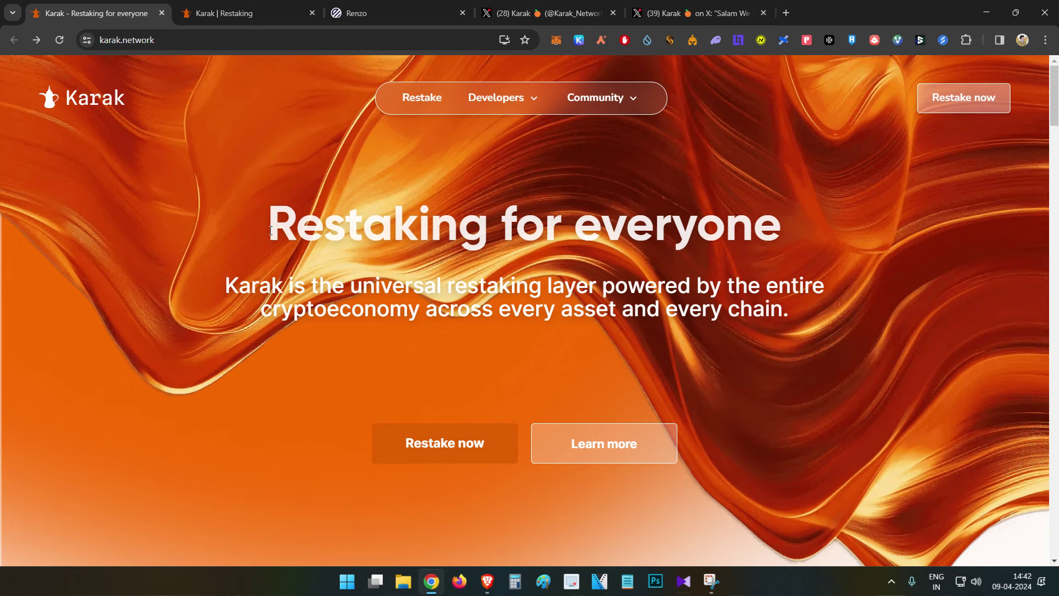
{"action": "left_click_drag", "start_coordinate": [269, 225], "coordinate": [817, 223]}
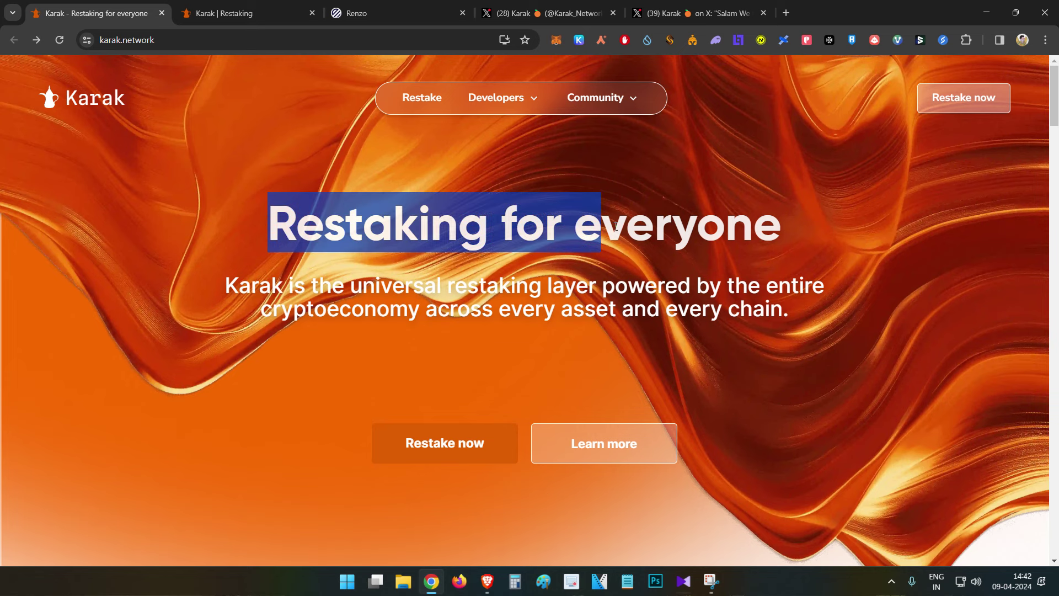
{"action": "left_click", "coordinate": [471, 345]}
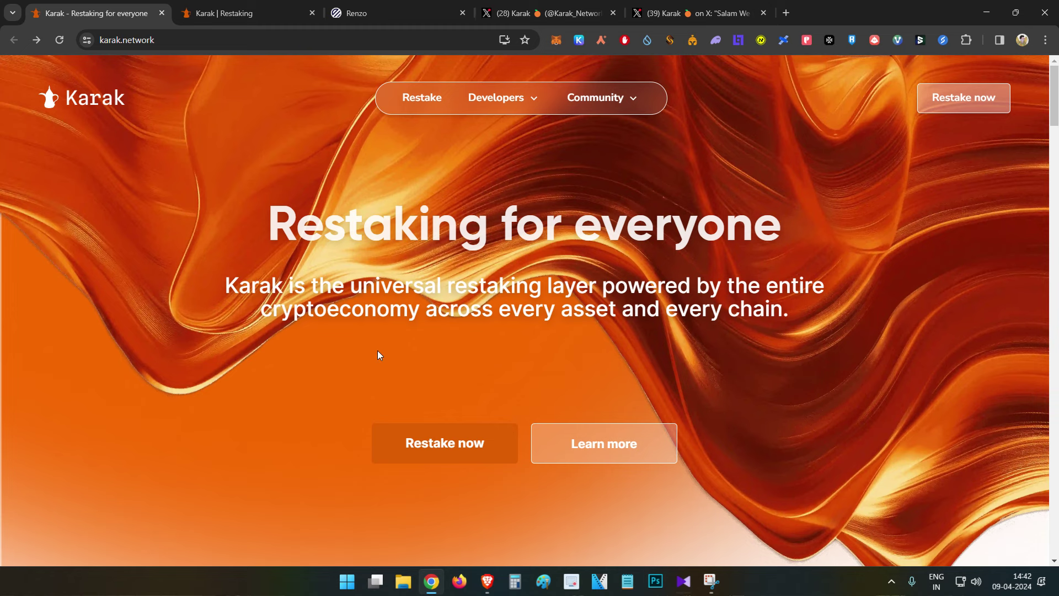
{"action": "left_click", "coordinate": [699, 12]}
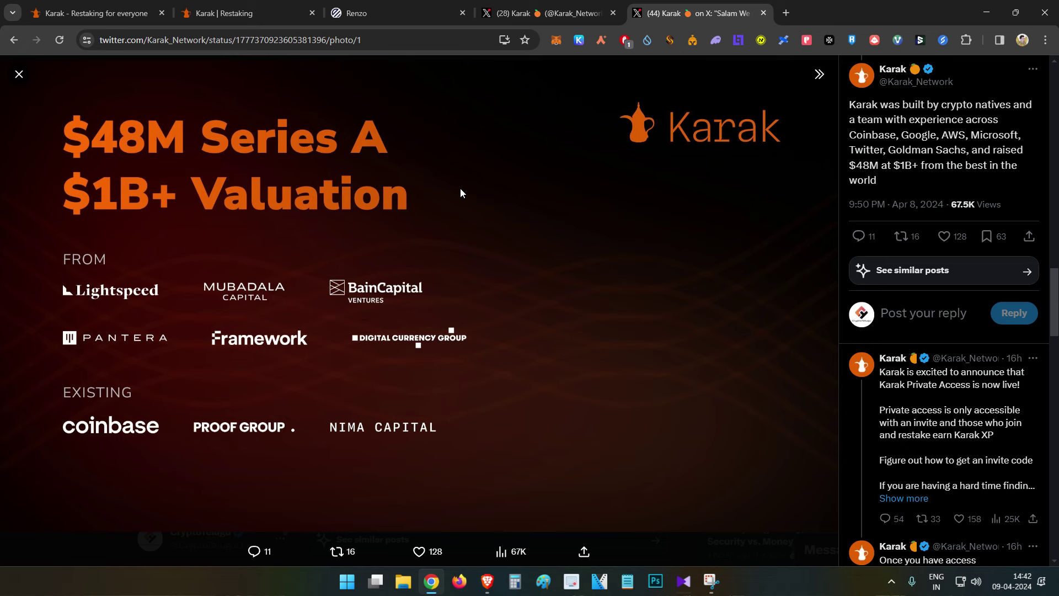
Switch back to the Karak tab showing the Early Access invite-code page.
{"action": "left_click", "coordinate": [92, 12]}
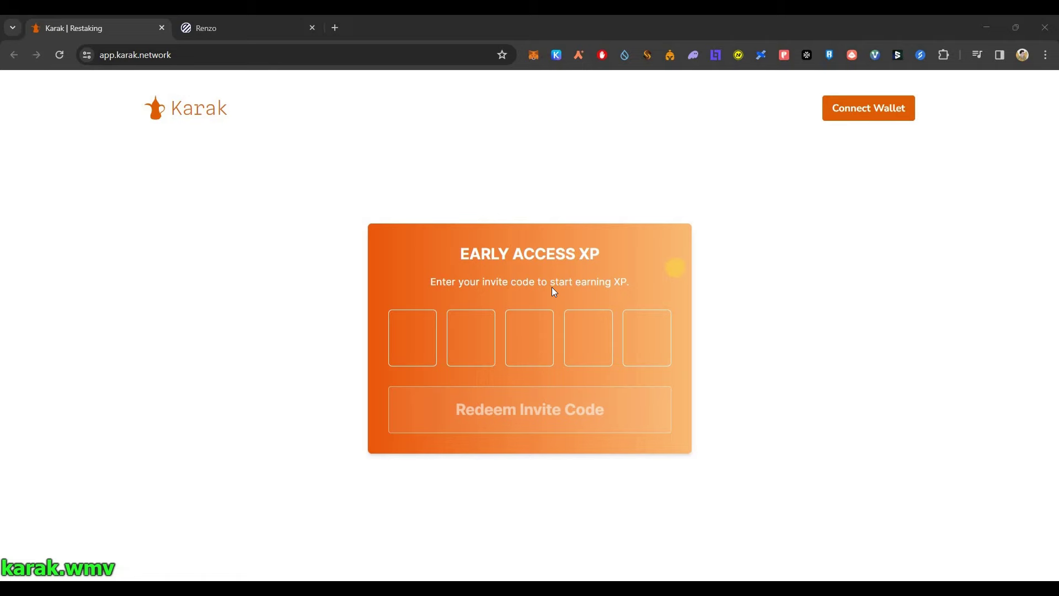
{"action": "left_click_drag", "start_coordinate": [468, 253], "coordinate": [535, 253]}
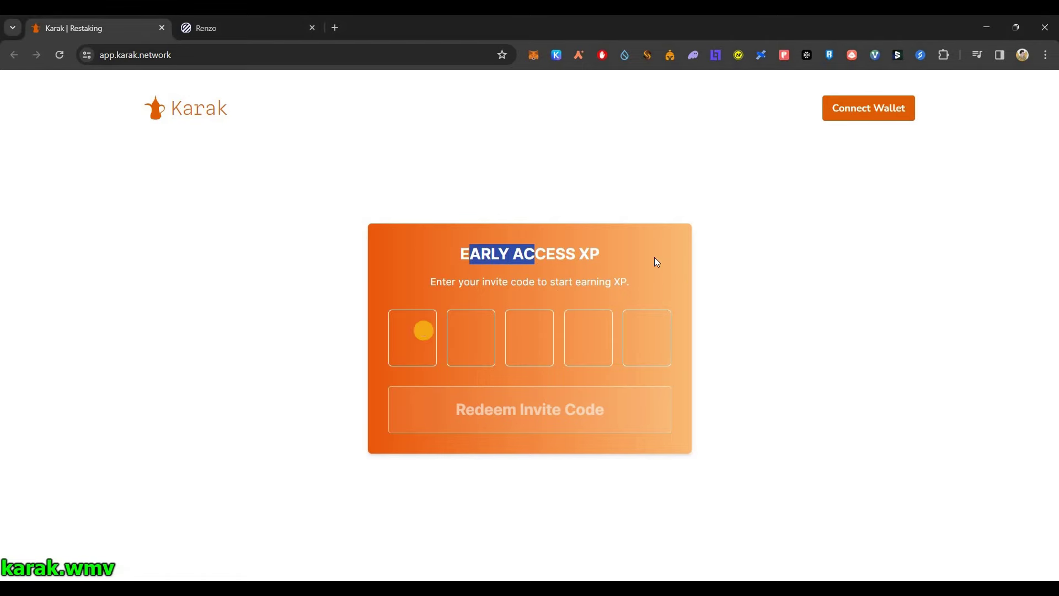
{"action": "left_click", "coordinate": [423, 331]}
{"action": "right_click", "coordinate": [413, 335]}
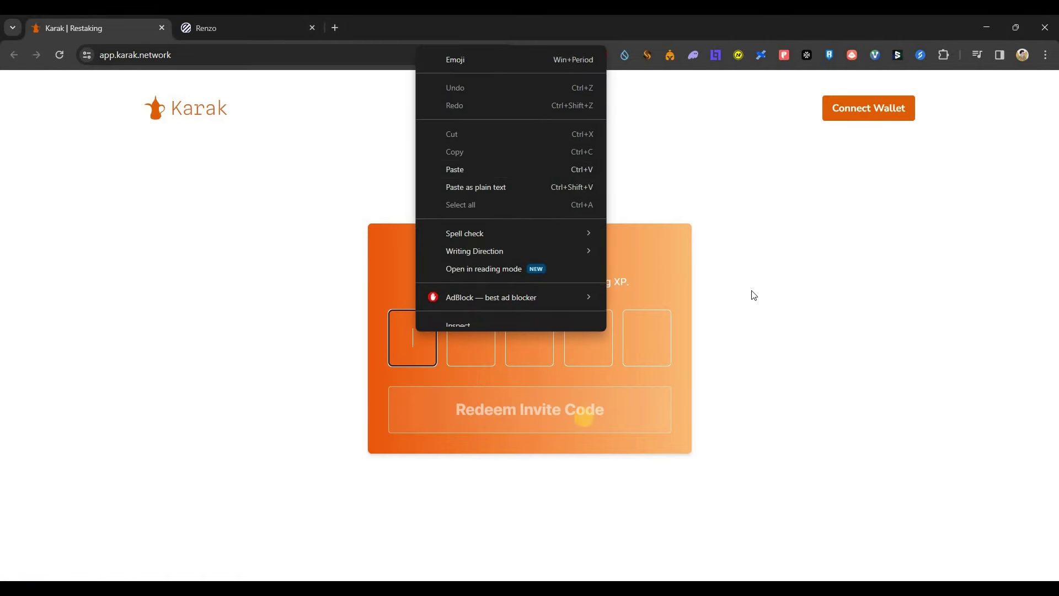
{"action": "left_click", "coordinate": [464, 170]}
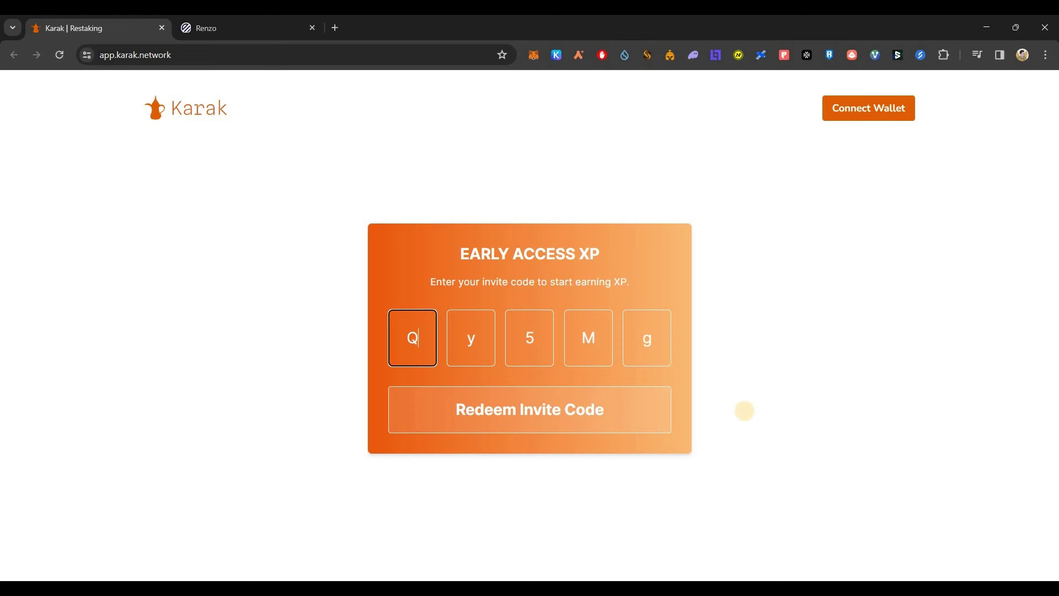
{"action": "left_click", "coordinate": [563, 406]}
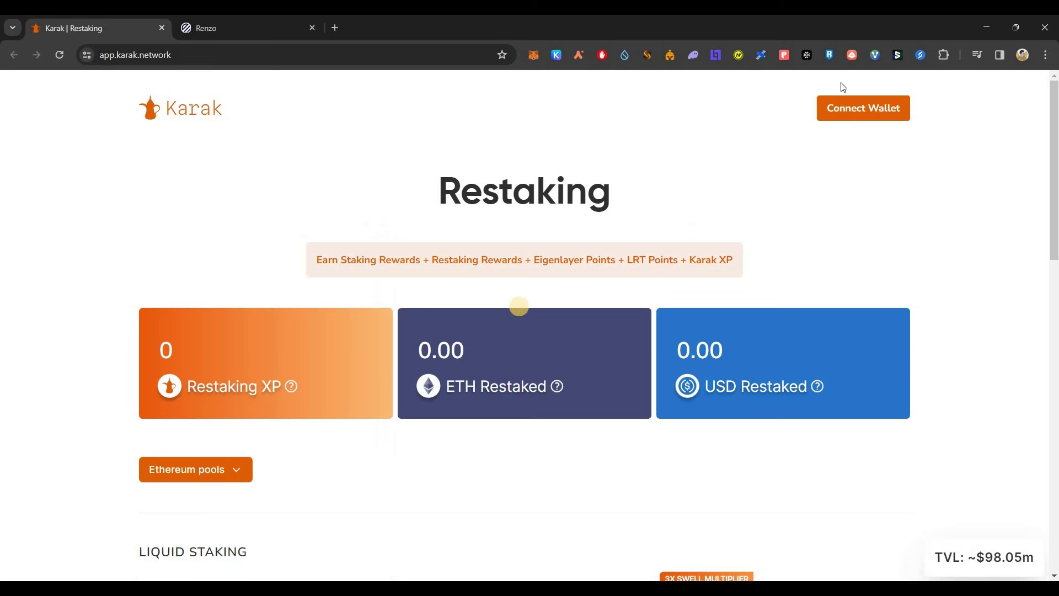
{"action": "scroll", "coordinate": [838, 240], "scroll_direction": "down", "scroll_amount": 3}
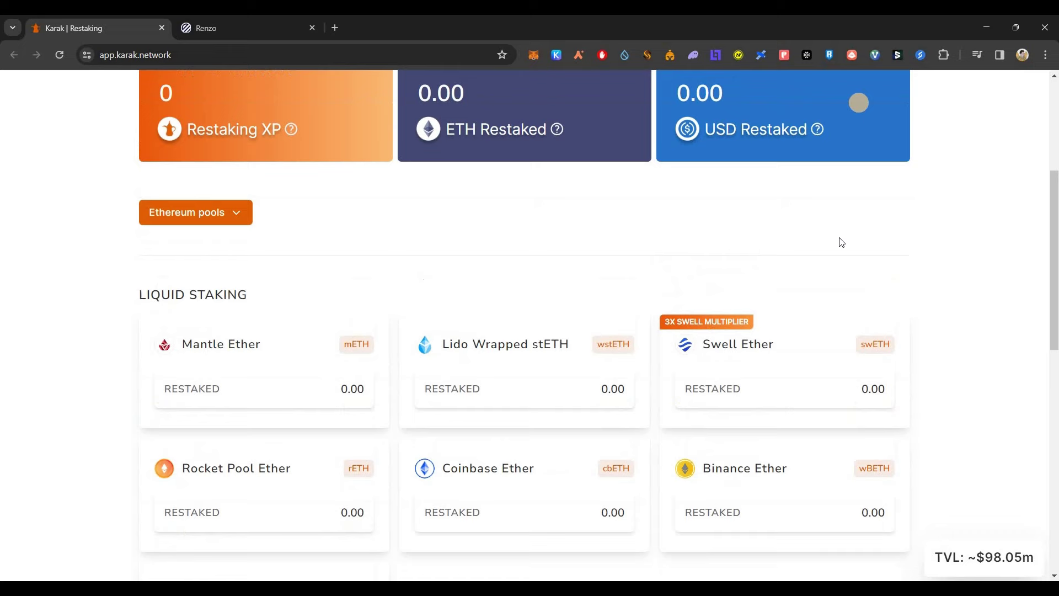
{"action": "scroll", "coordinate": [826, 242], "scroll_direction": "up", "scroll_amount": 3}
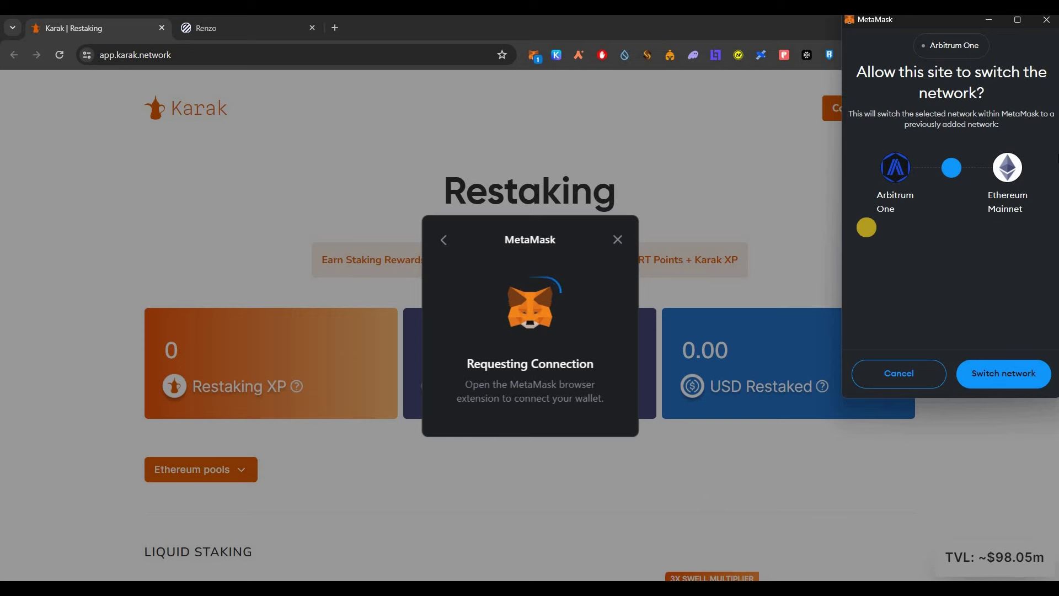
Approve MetaMask's network switch, sign the ownership message, and highlight the total value locked figure.
{"action": "left_click", "coordinate": [1003, 374]}
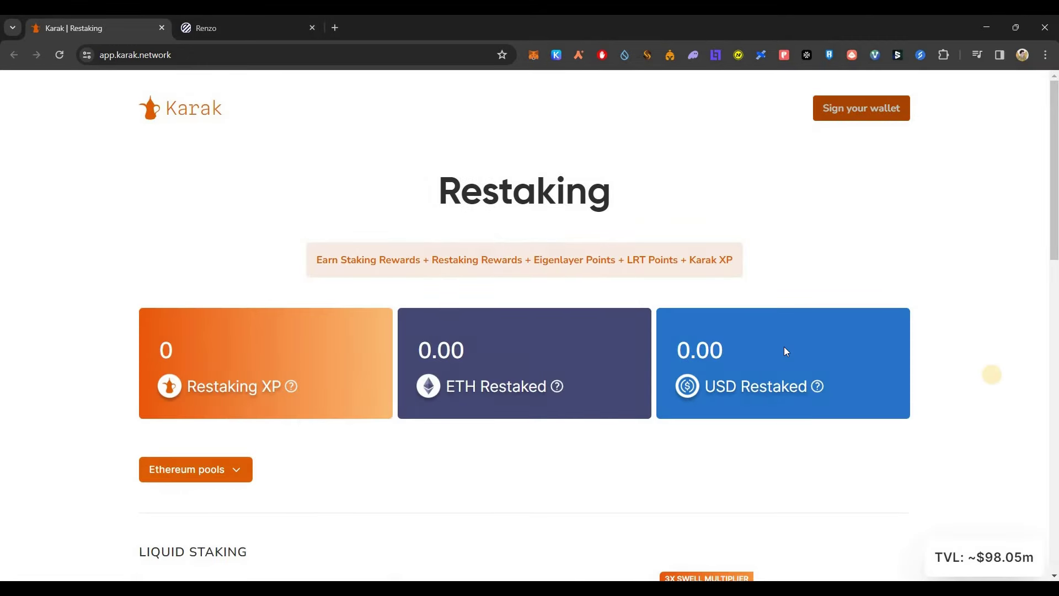
{"action": "left_click", "coordinate": [1003, 373]}
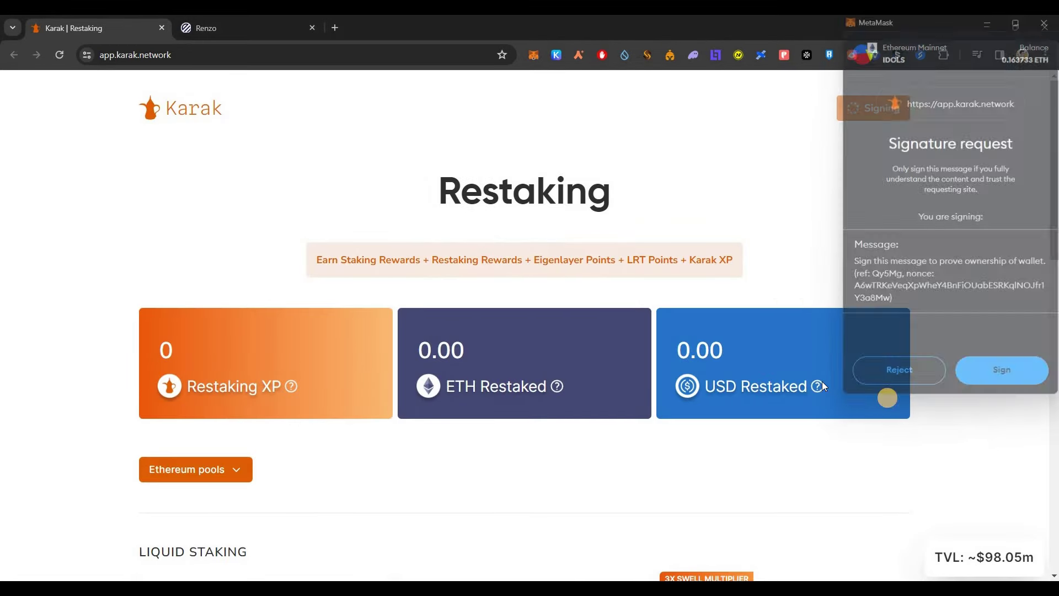
{"action": "double_click", "coordinate": [970, 556]}
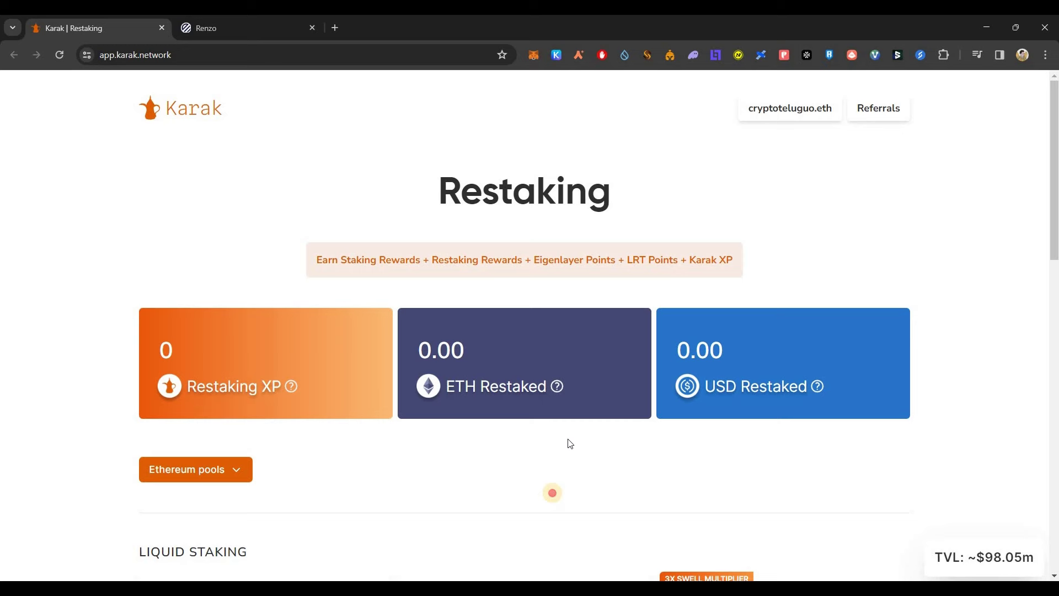
{"action": "scroll", "coordinate": [628, 267], "scroll_direction": "down", "scroll_amount": 3}
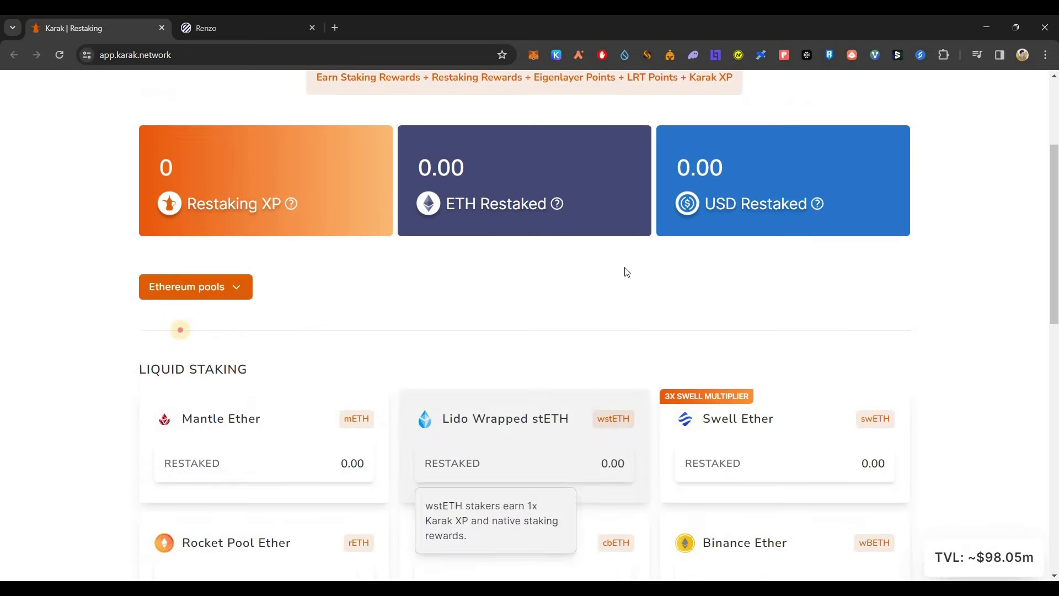
Change the pool network from Ethereum to Arbitrum to list the Renzo Restaked ETH pool.
{"action": "left_click", "coordinate": [195, 469]}
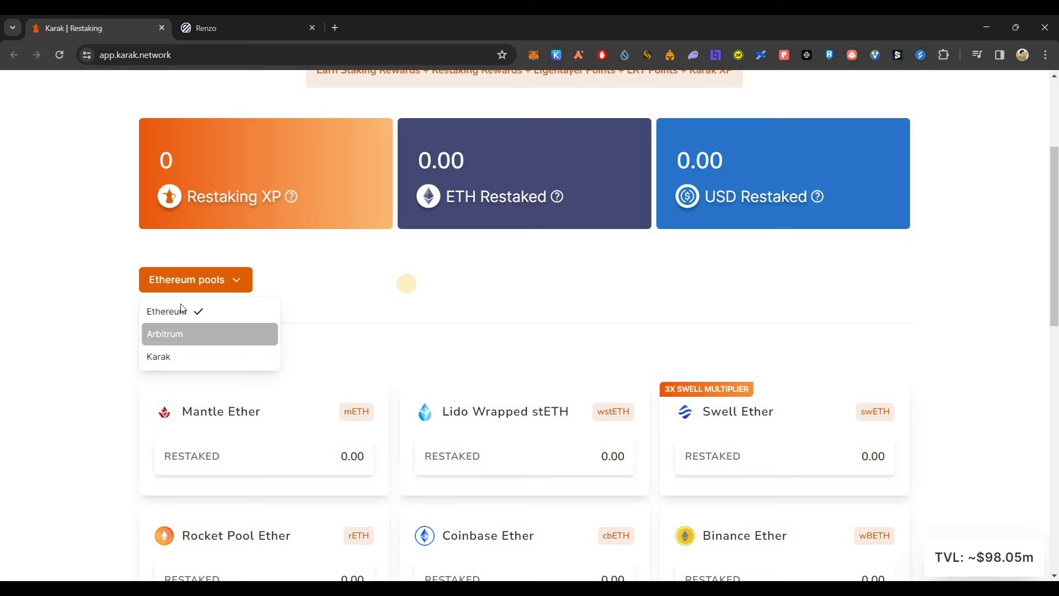
{"action": "left_click", "coordinate": [165, 333]}
{"action": "left_click", "coordinate": [294, 319]}
{"action": "scroll", "coordinate": [433, 271], "scroll_direction": "down", "scroll_amount": 3}
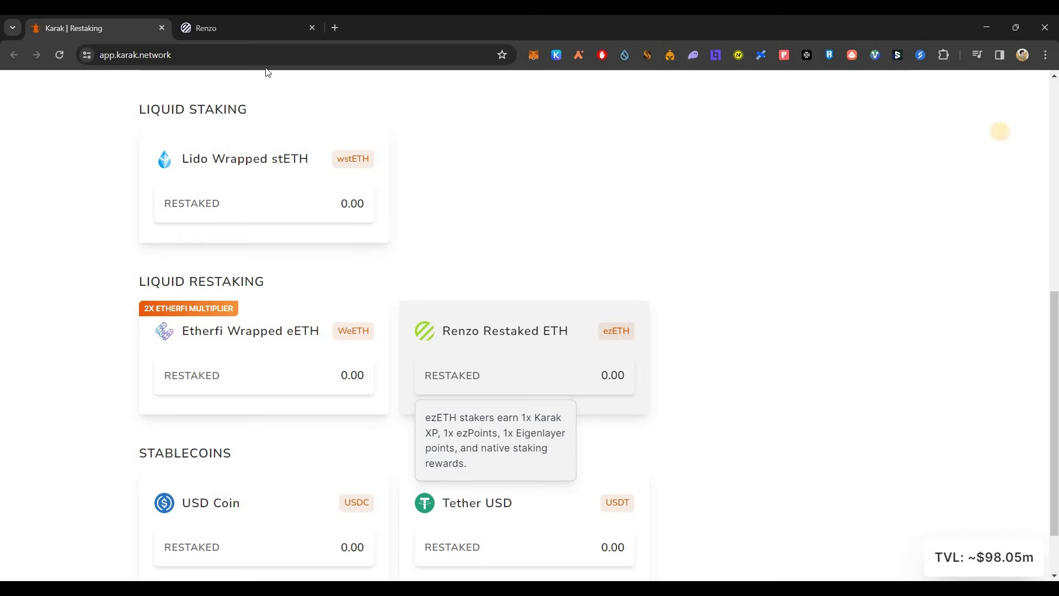
On Renzo, submit the 0.1 ETH restake, approve it in MetaMask, and dismiss the notice.
{"action": "key", "text": "ctrl+Tab"}
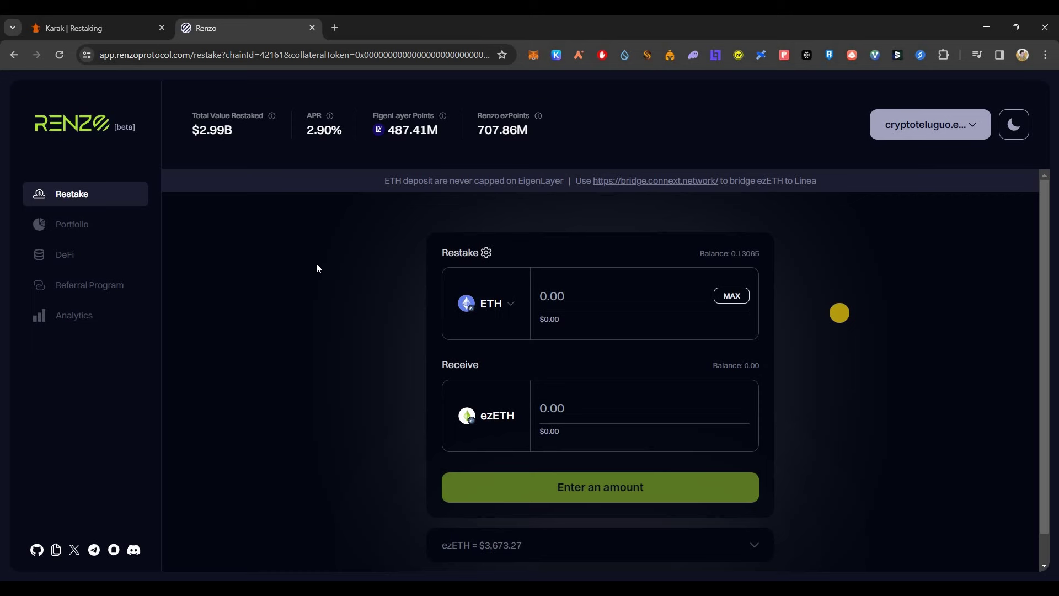
{"action": "key", "text": "alt+shift+m"}
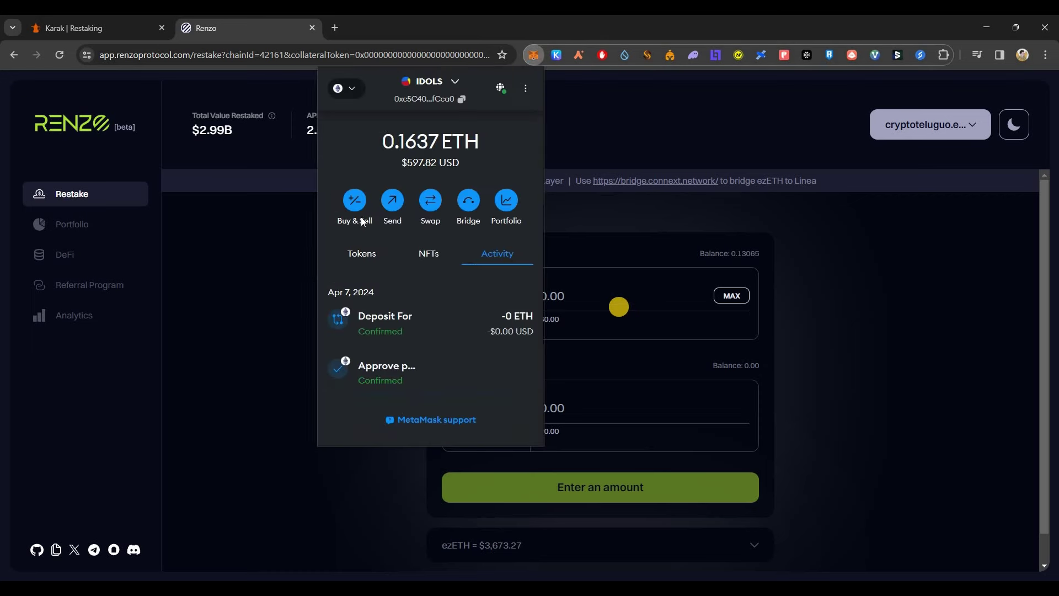
{"action": "left_click", "coordinate": [506, 341]}
{"action": "left_click", "coordinate": [579, 295]}
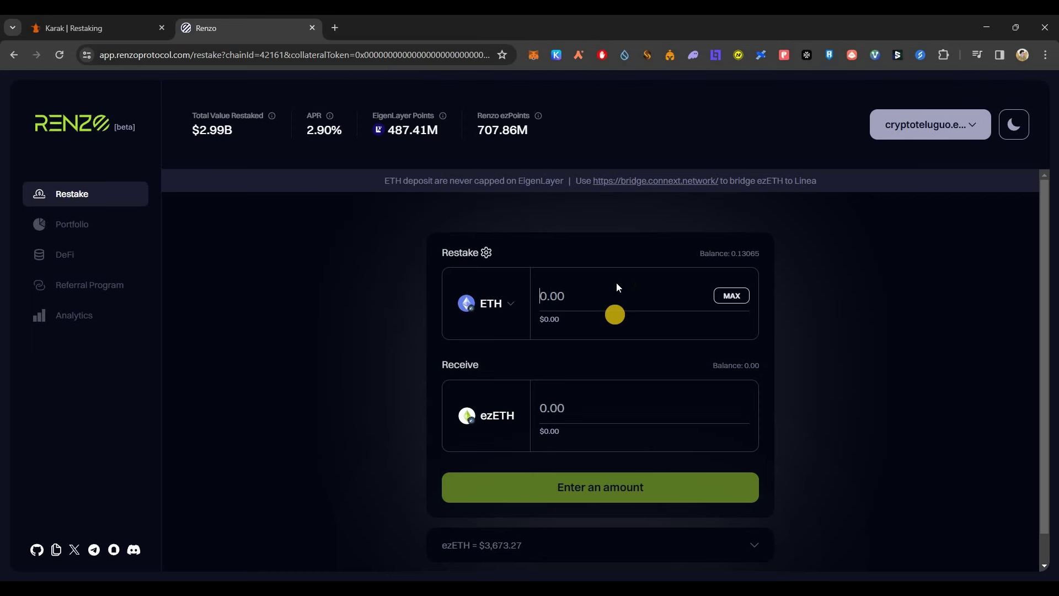
{"action": "type", "text": "0.1"}
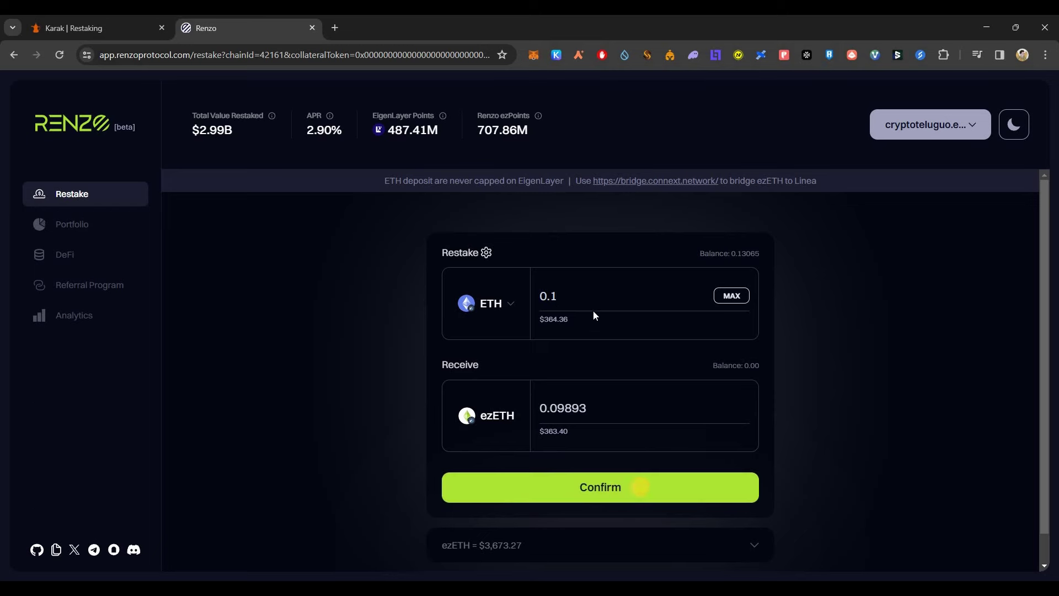
{"action": "left_click", "coordinate": [605, 497]}
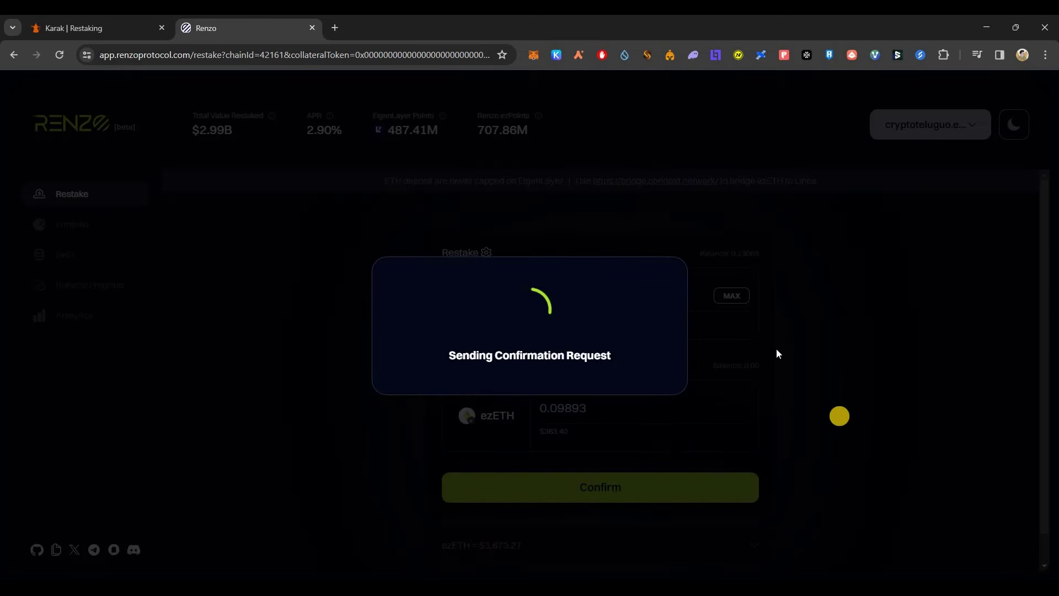
{"action": "key", "text": "Return"}
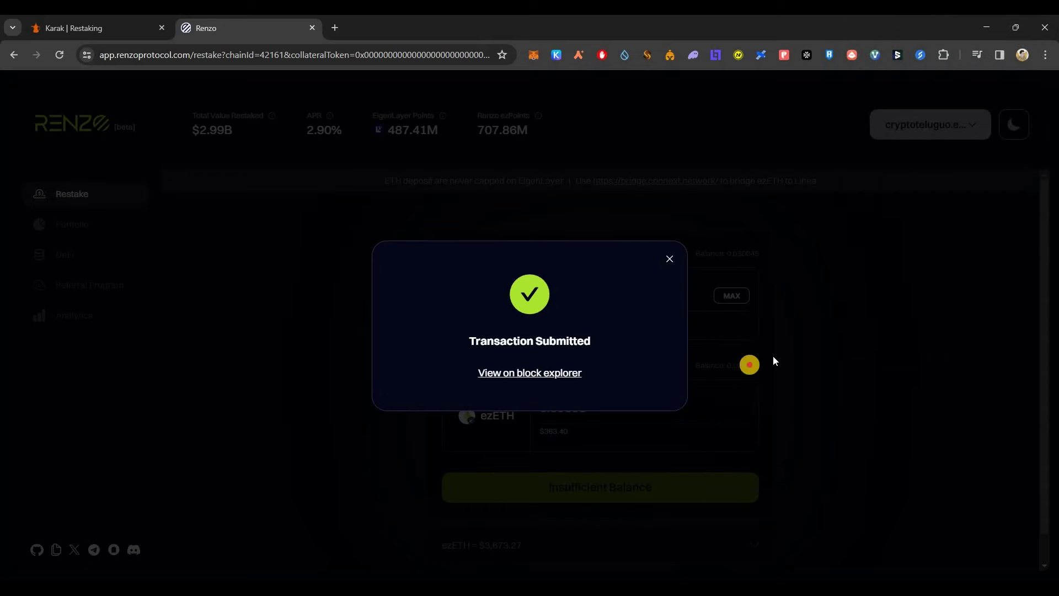
{"action": "left_click", "coordinate": [773, 356]}
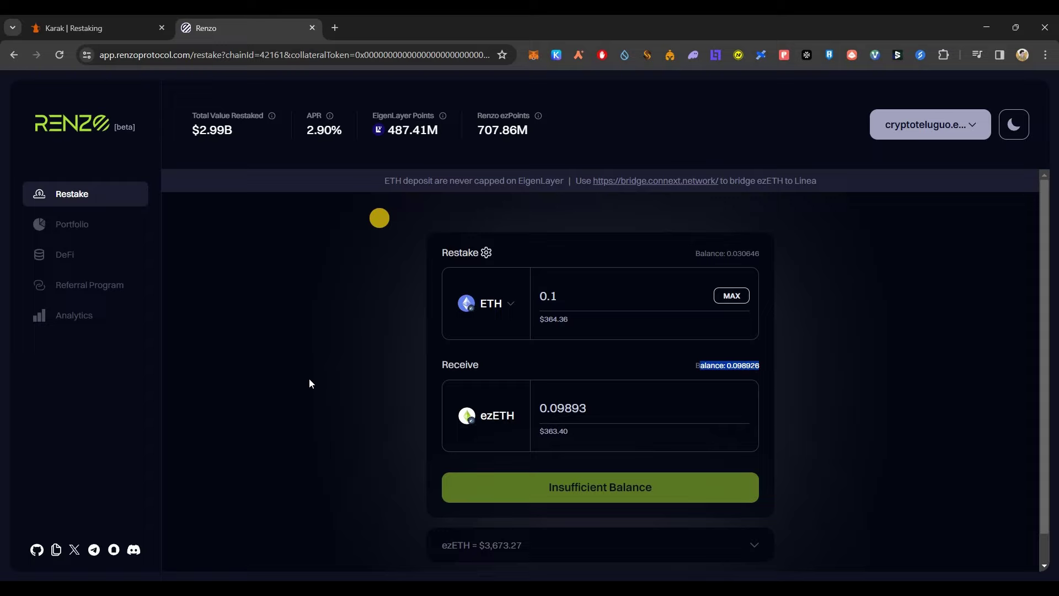
Deposit the ezETH into Karak's Arbitrum Renzo pool via MetaMask, confirming 0.0989 restaked, then open Unstake.
{"action": "key", "text": "ctrl+shift+Tab"}
{"action": "scroll", "coordinate": [406, 364], "scroll_direction": "up", "scroll_amount": 5}
{"action": "scroll", "coordinate": [501, 402], "scroll_direction": "up", "scroll_amount": 3}
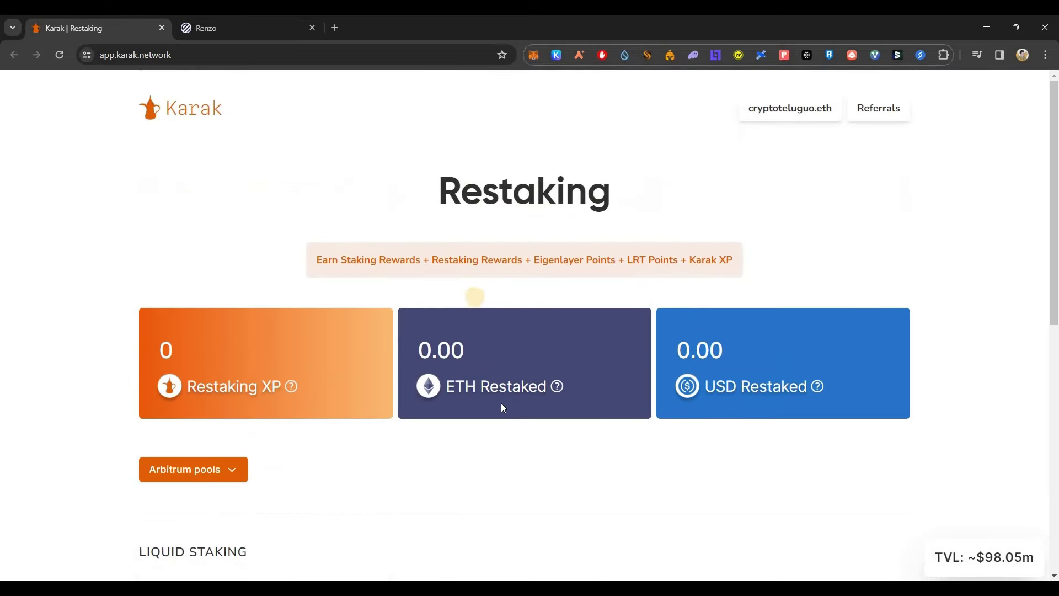
{"action": "scroll", "coordinate": [522, 412], "scroll_direction": "down", "scroll_amount": 5}
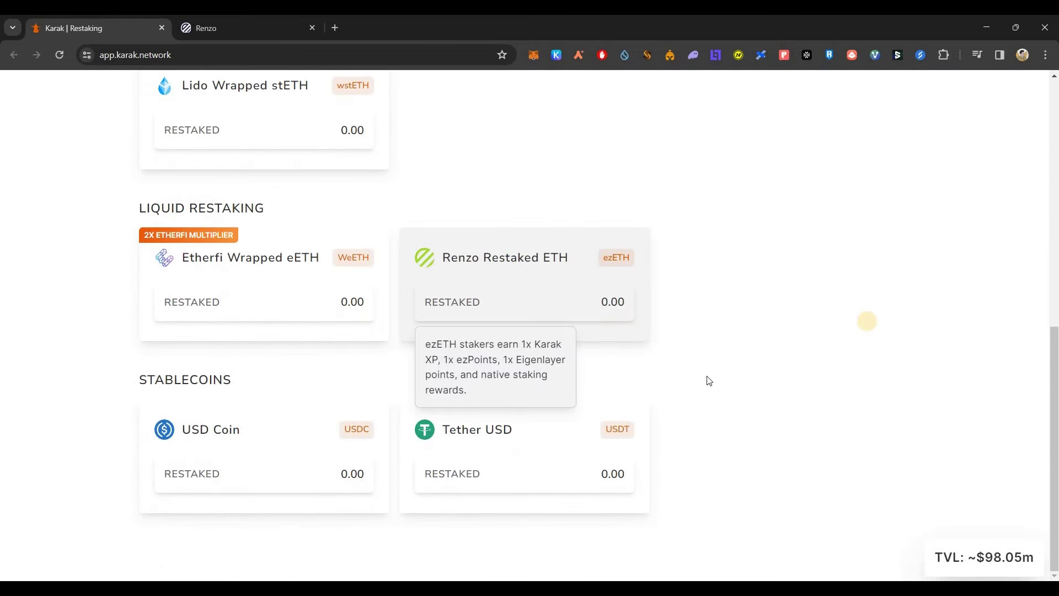
{"action": "left_click", "coordinate": [513, 273]}
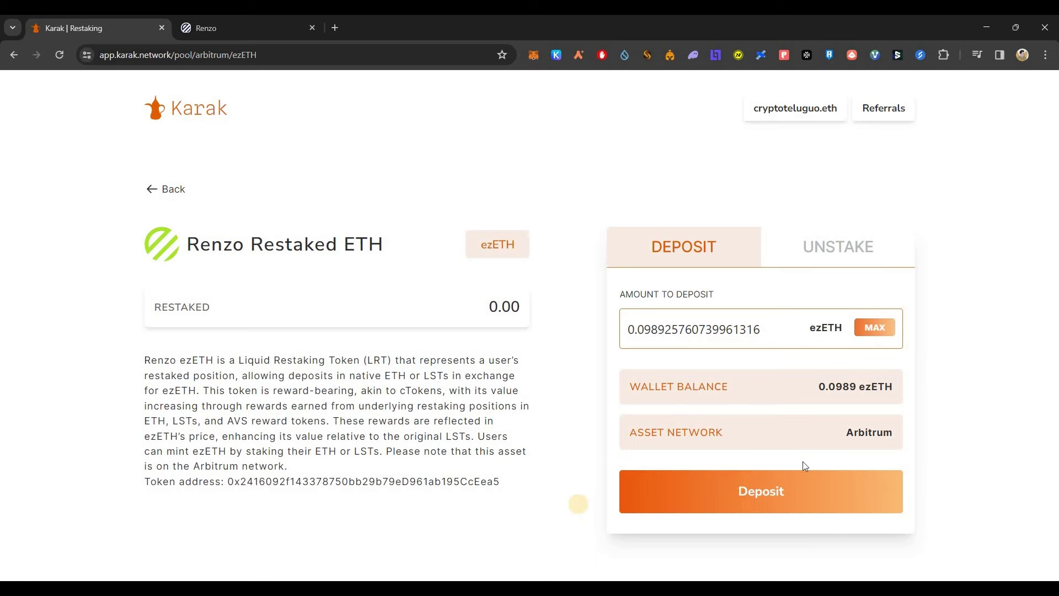
{"action": "left_click", "coordinate": [771, 480]}
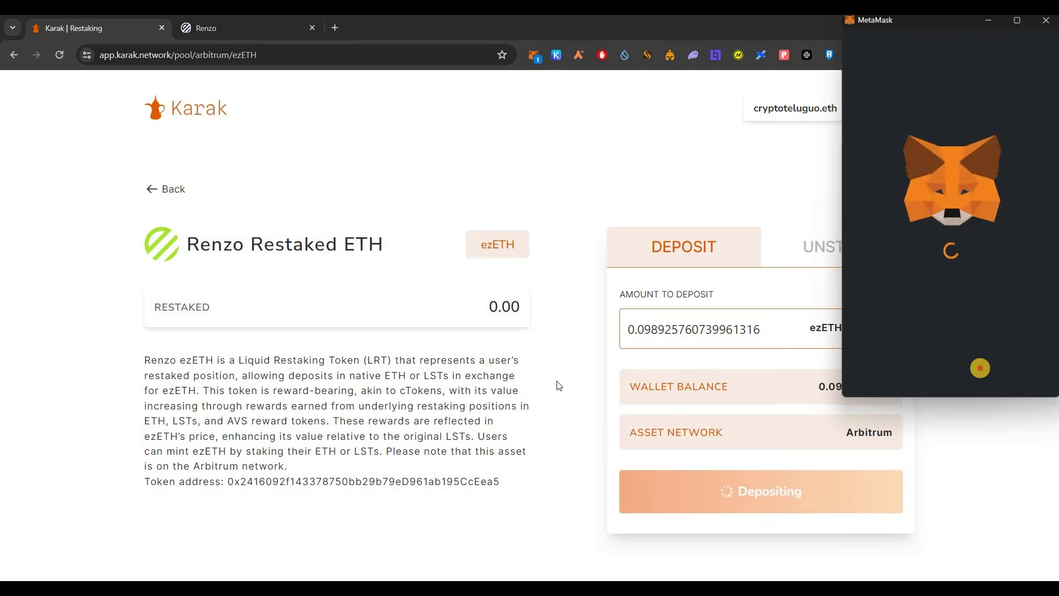
{"action": "left_click", "coordinate": [995, 373]}
{"action": "left_click", "coordinate": [989, 377]}
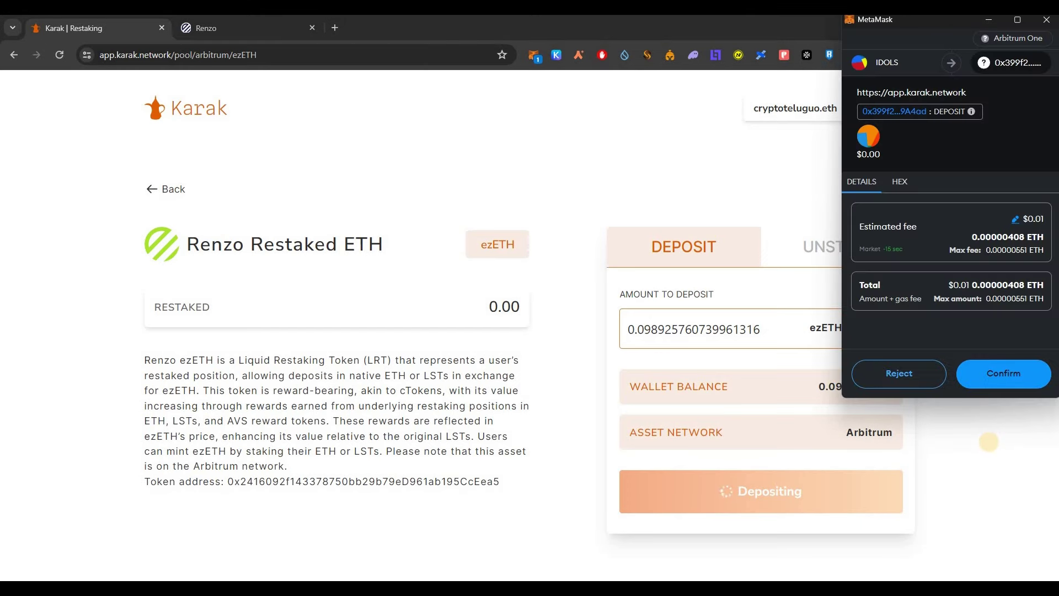
{"action": "left_click", "coordinate": [1001, 373]}
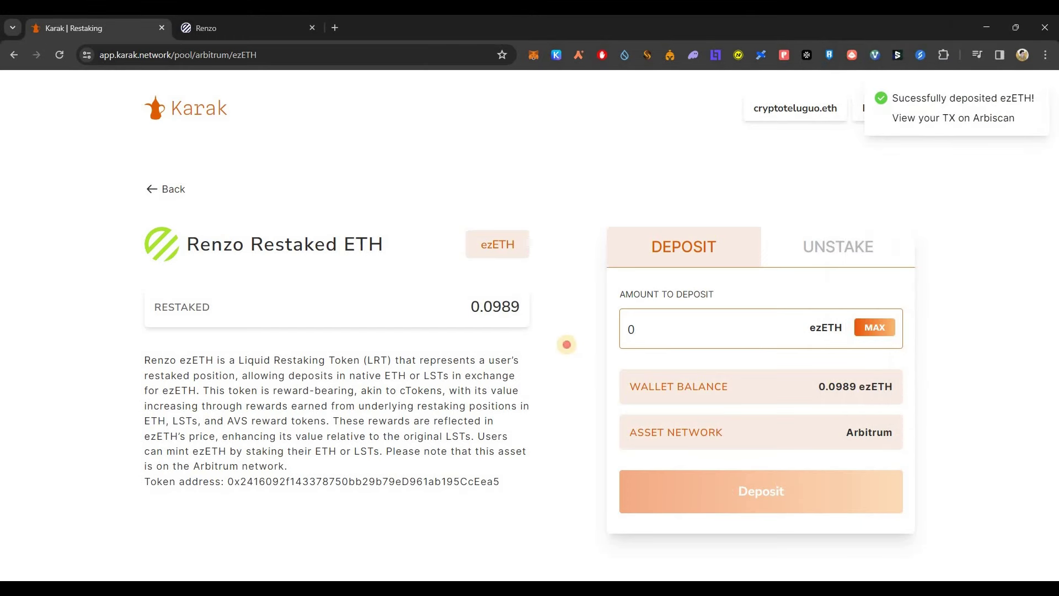
{"action": "double_click", "coordinate": [495, 306]}
{"action": "left_click", "coordinate": [380, 330]}
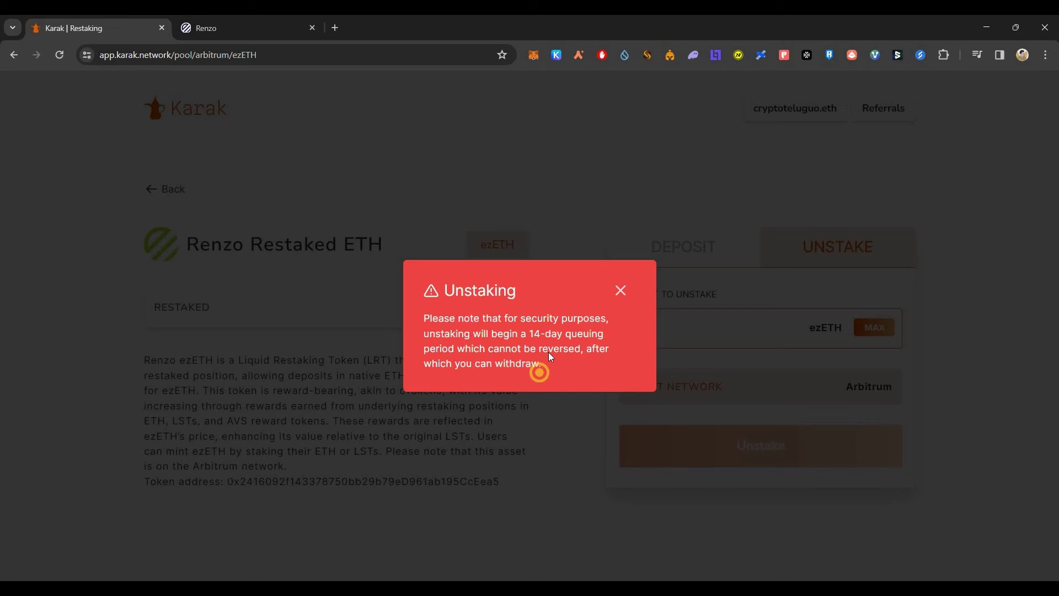
Highlight the 14-day queuing period warning, then close the Unstaking notice.
{"action": "left_click_drag", "start_coordinate": [423, 318], "coordinate": [546, 364]}
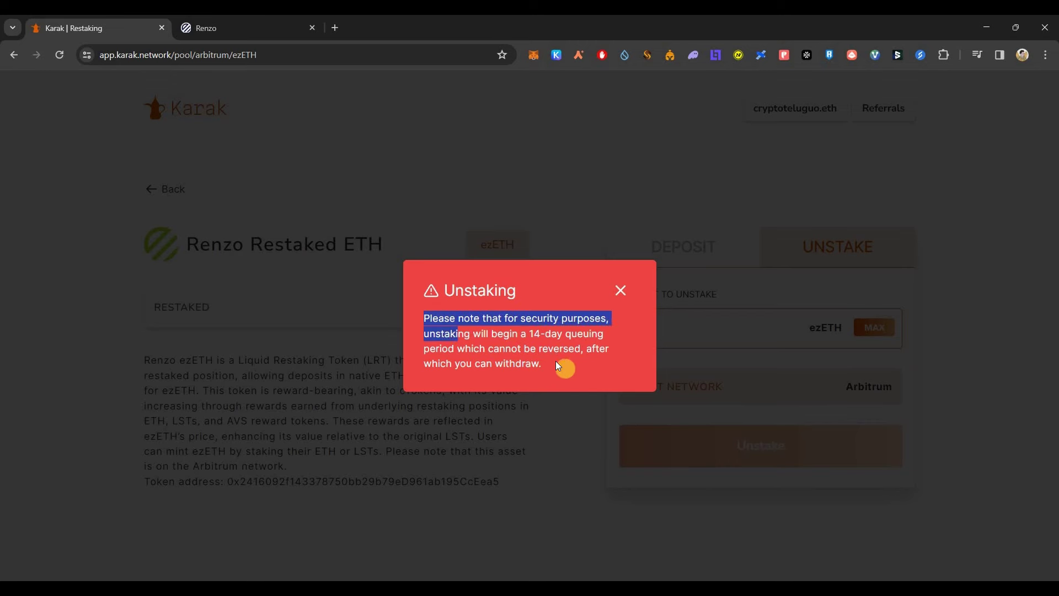
{"action": "left_click", "coordinate": [563, 425]}
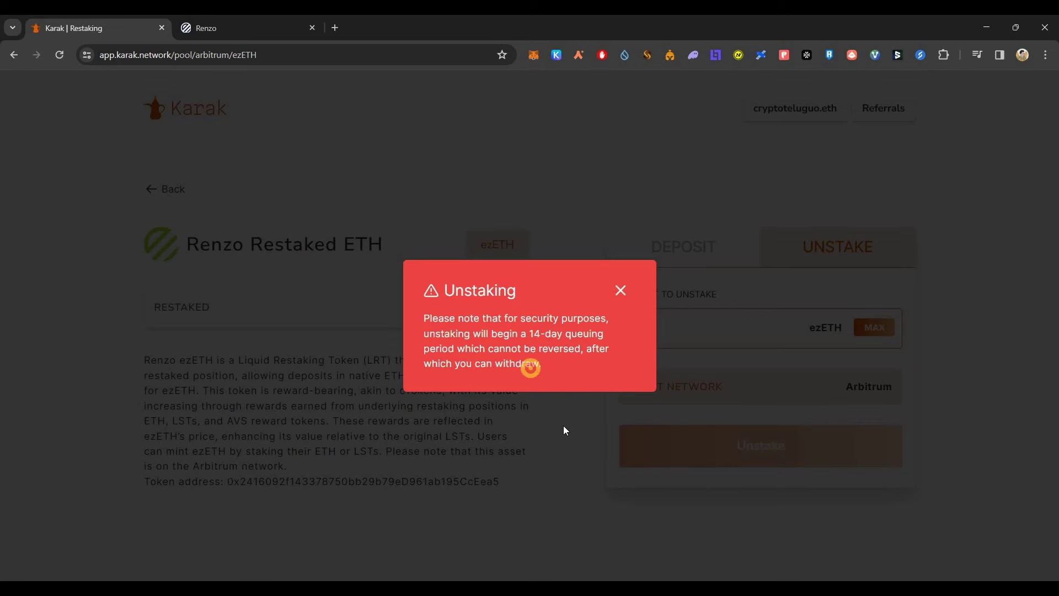
{"action": "left_click_drag", "start_coordinate": [530, 333], "coordinate": [546, 364]}
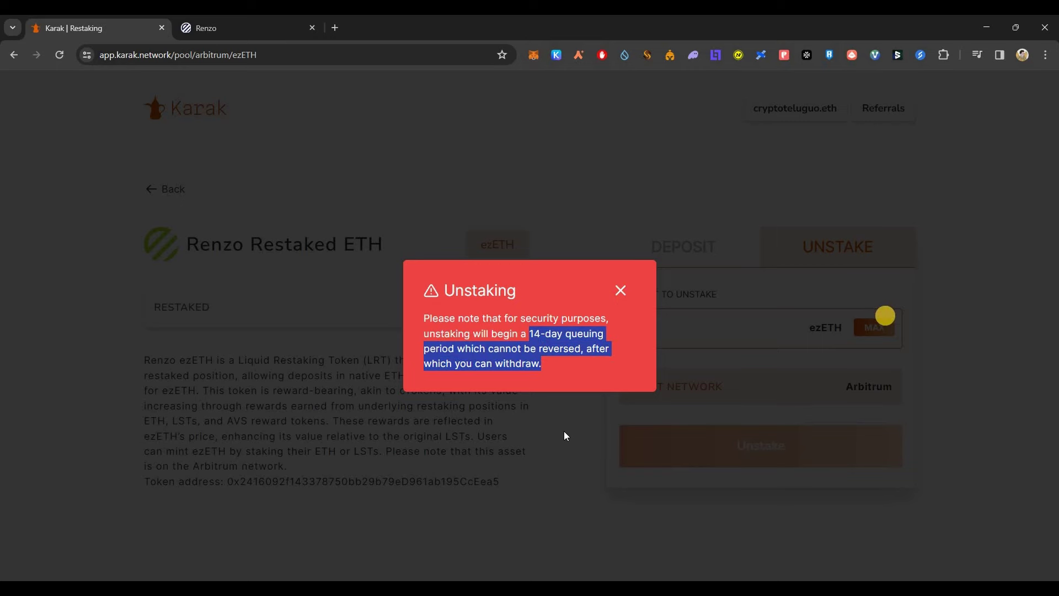
{"action": "left_click", "coordinate": [564, 436]}
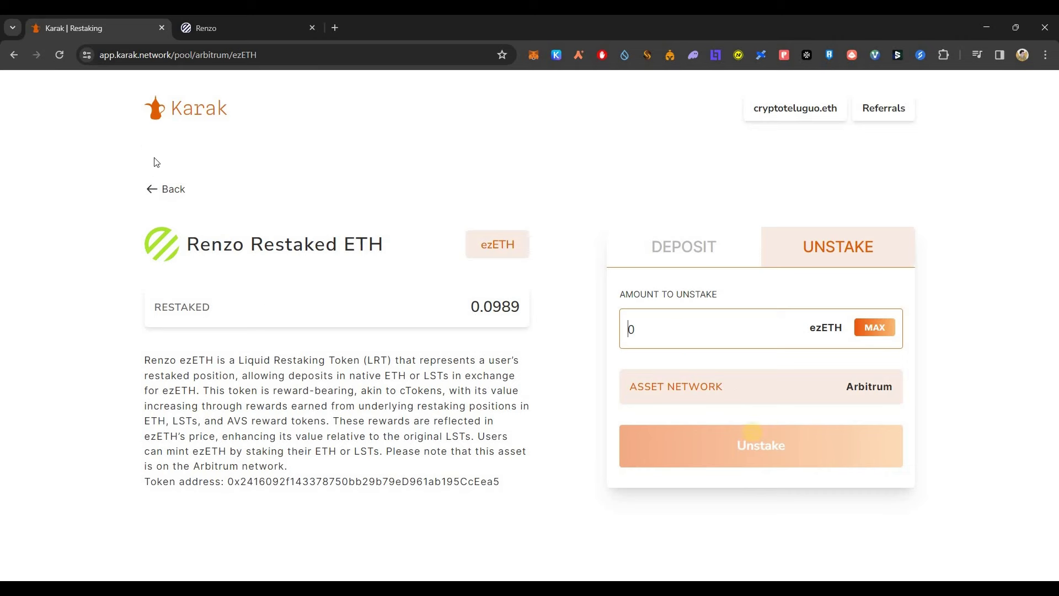
Fill the unstake field with MAX, then go back to the dashboard showing 0.0989 ETH restaked.
{"action": "left_click", "coordinate": [875, 327]}
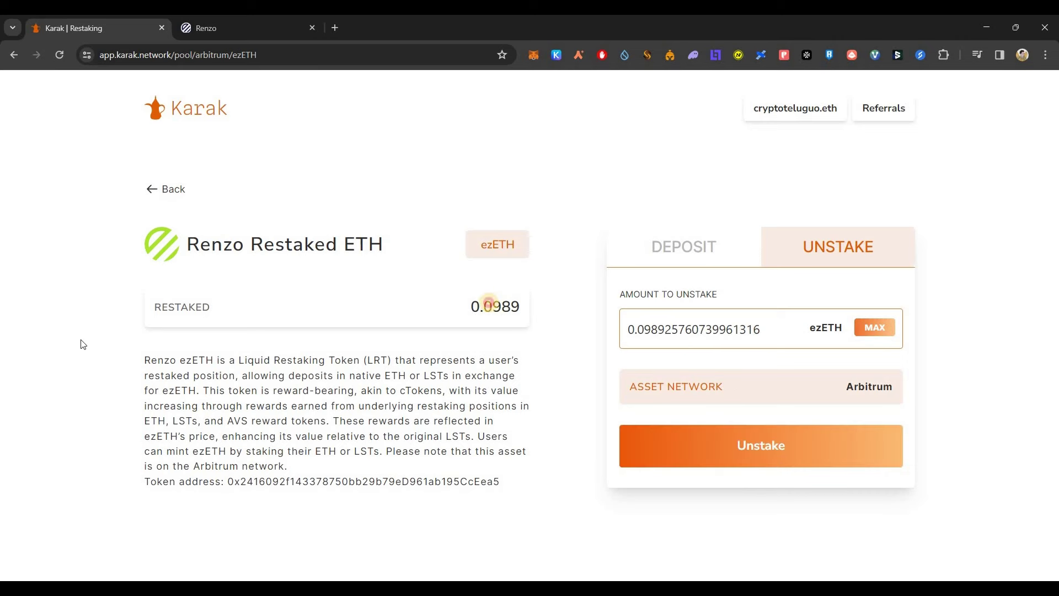
{"action": "left_click_drag", "start_coordinate": [520, 307], "coordinate": [471, 307]}
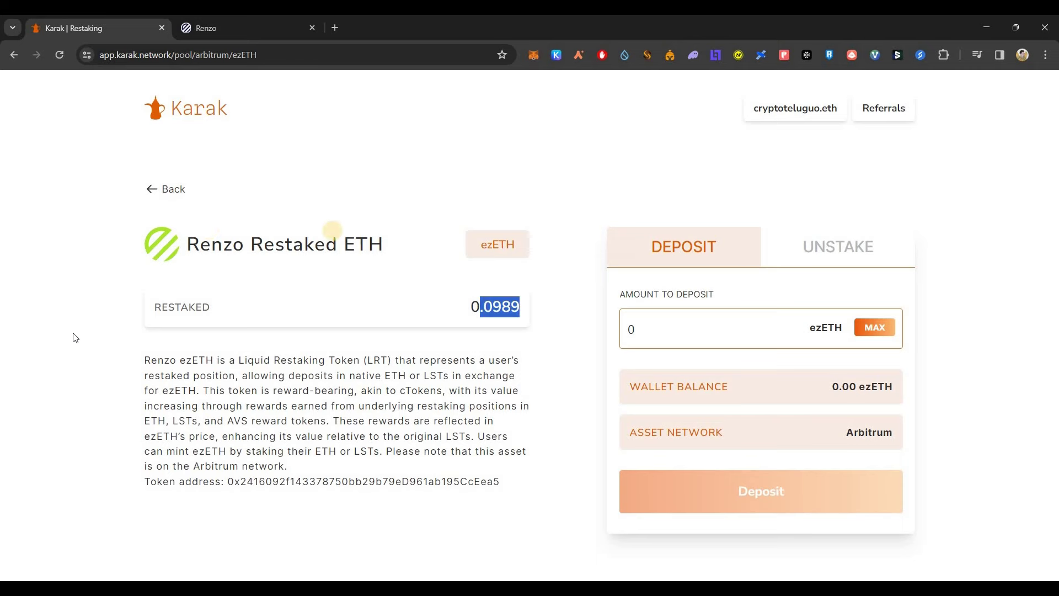
{"action": "left_click", "coordinate": [343, 298]}
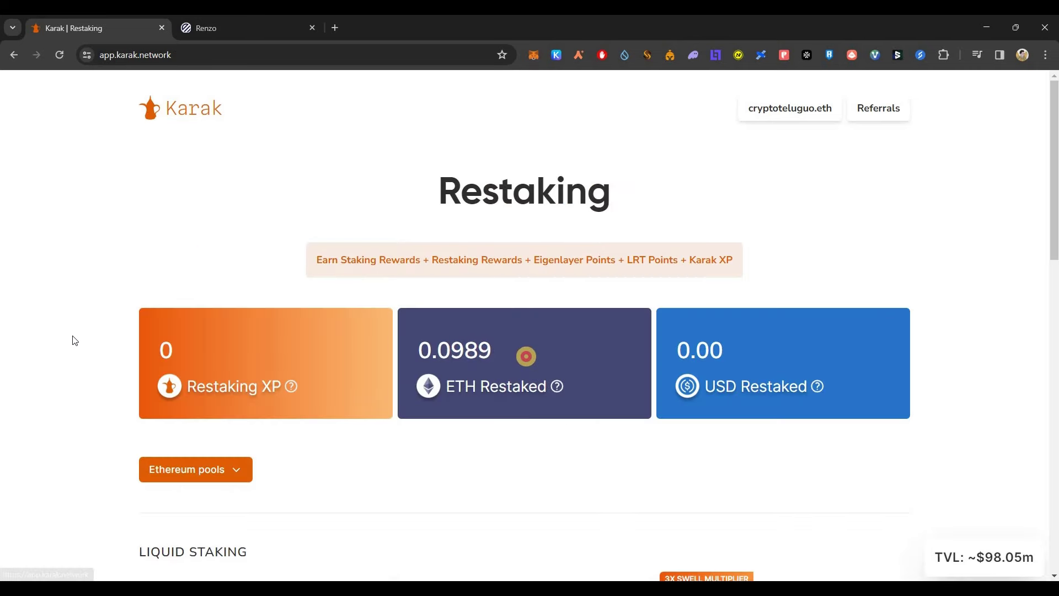
{"action": "left_click_drag", "start_coordinate": [431, 317], "coordinate": [463, 389]}
{"action": "left_click", "coordinate": [348, 273]}
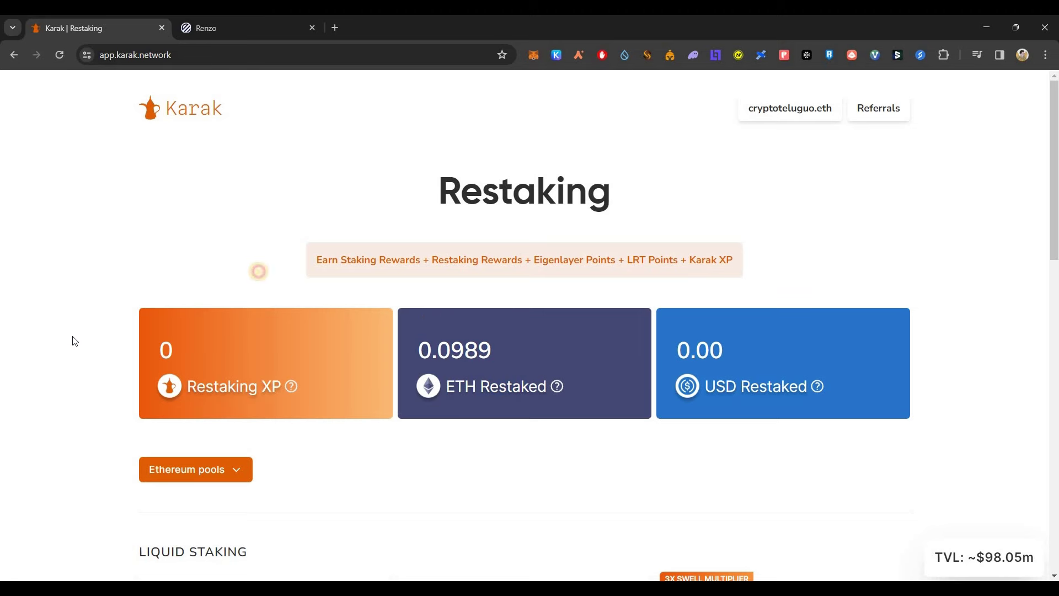
{"action": "scroll", "coordinate": [446, 331], "scroll_direction": "down", "scroll_amount": 2}
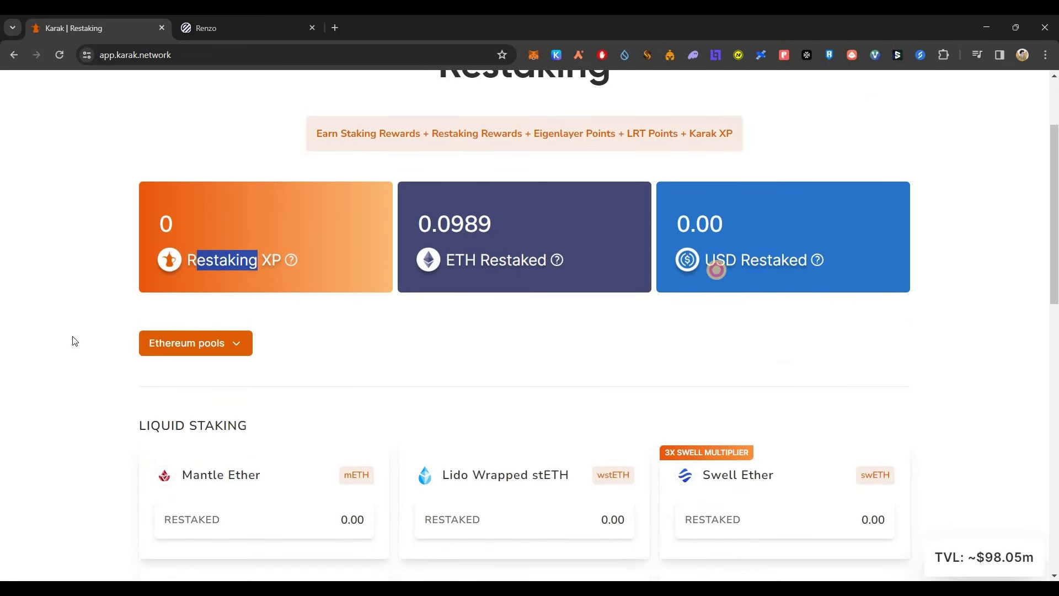
{"action": "scroll", "coordinate": [695, 271], "scroll_direction": "up", "scroll_amount": 2}
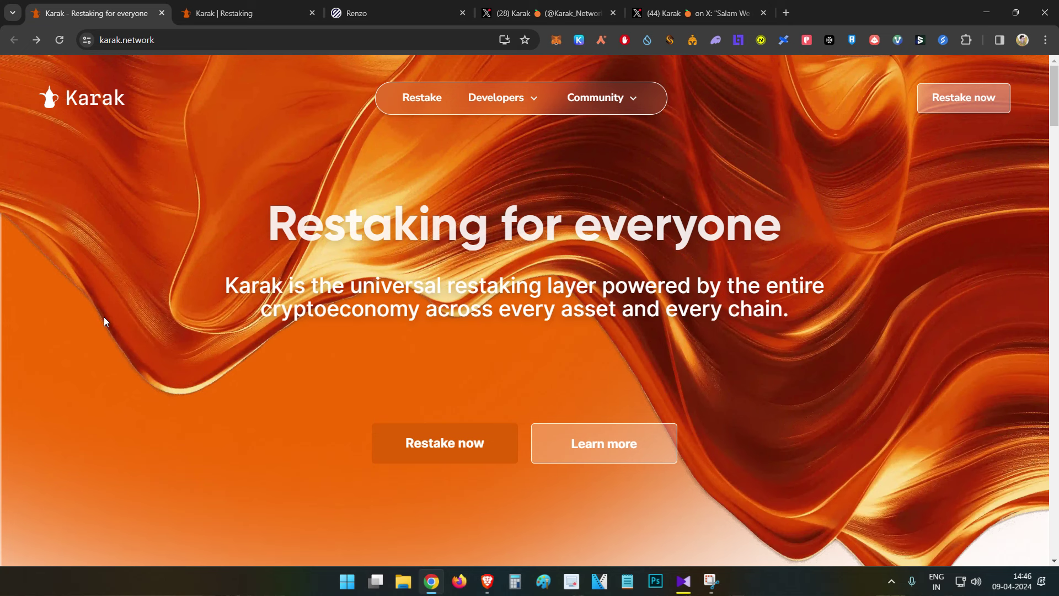
Switch to the tab with Karak's $48M Series A, $1B+ valuation post.
{"action": "left_click", "coordinate": [703, 14]}
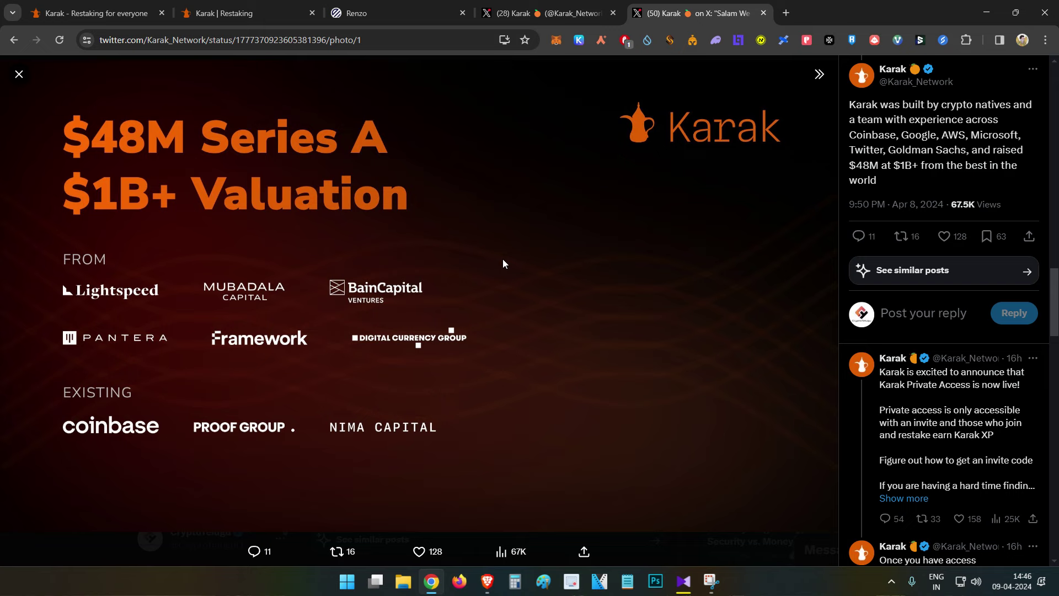
{"action": "left_click", "coordinate": [487, 581]}
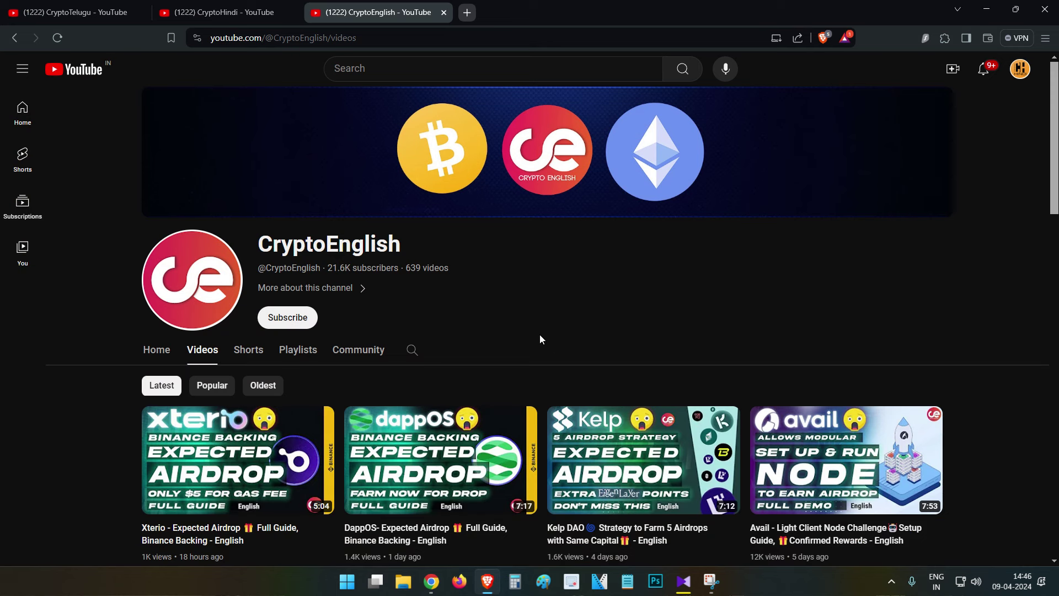